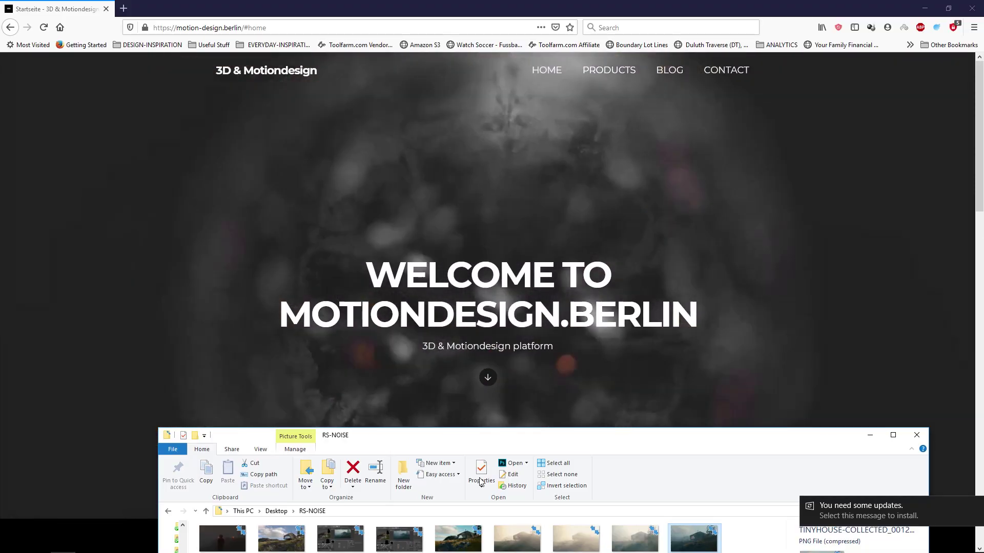
- Move the RS-NOISE reference folder window to the centre of the screen
drag(498, 450, 458, 96)
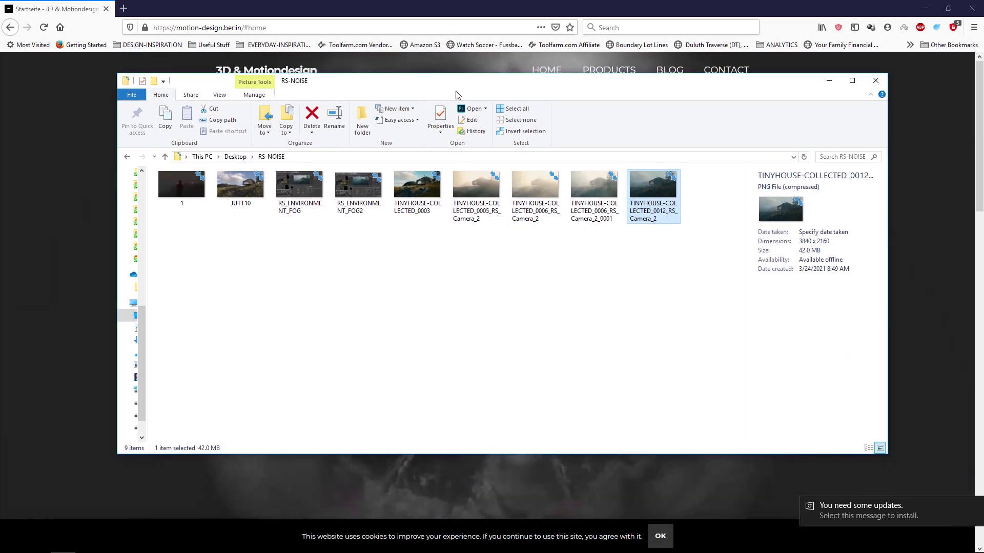
- Page through the fog reference renders, from the foggy figure to the misty sepia cabins
key(Home)
key(space)
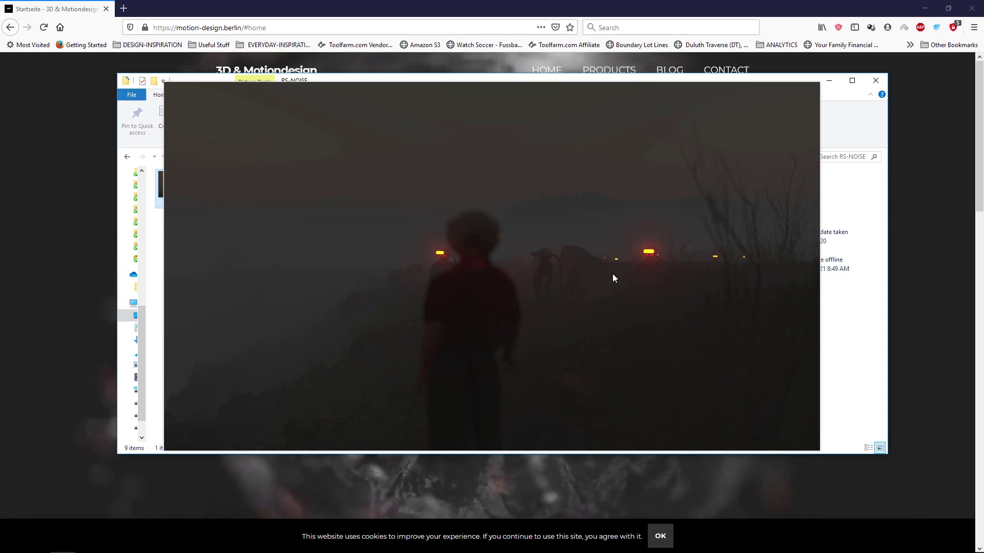
key(Right)
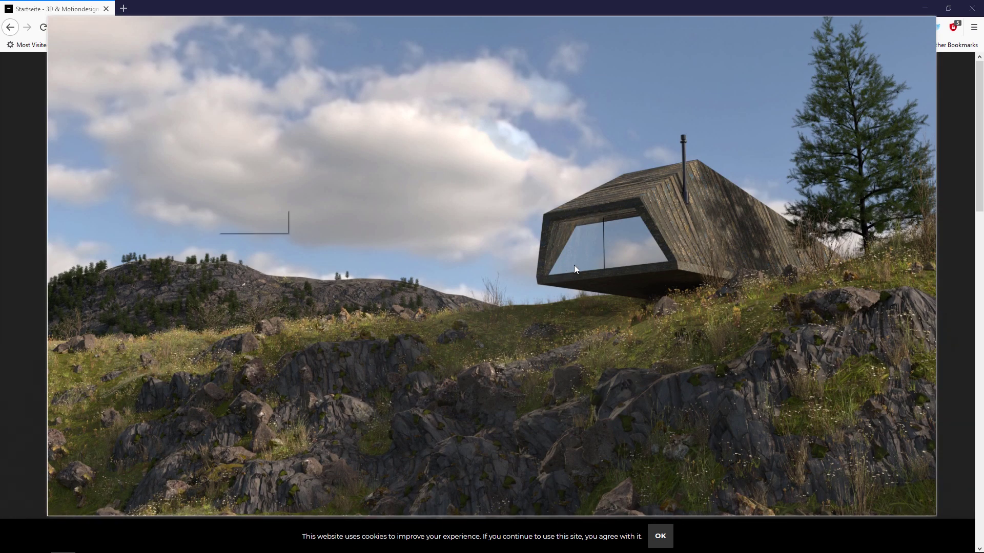
key(Right)
key(Right)
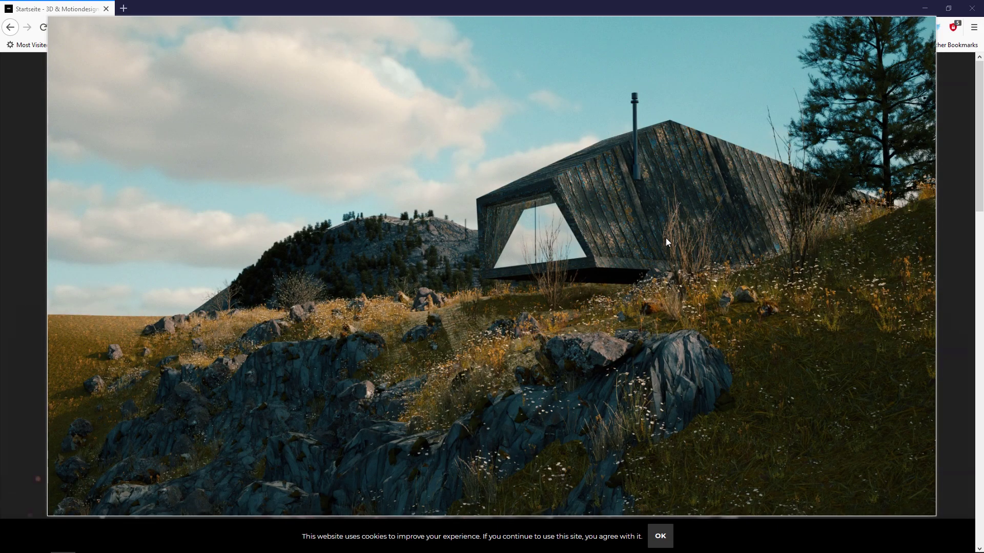
key(Right)
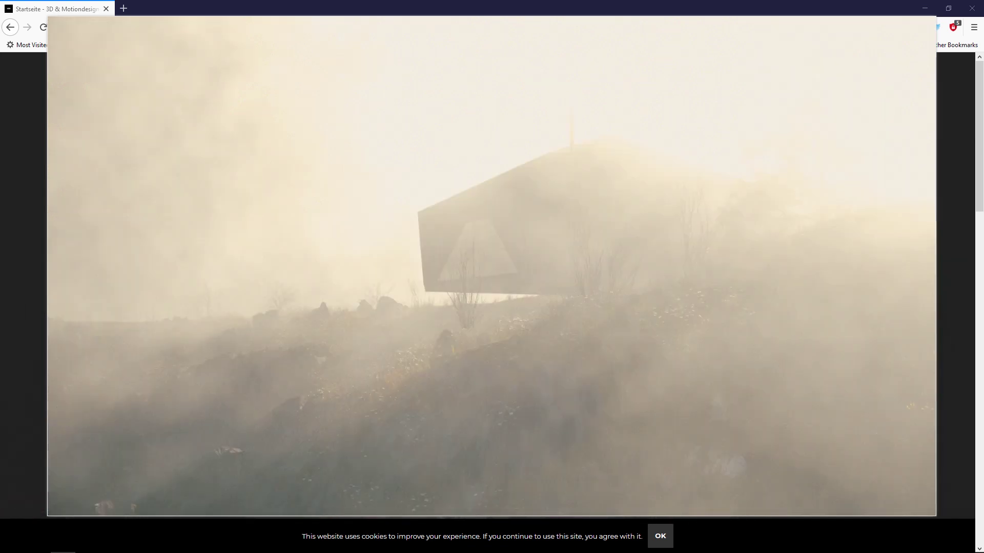
key(Right)
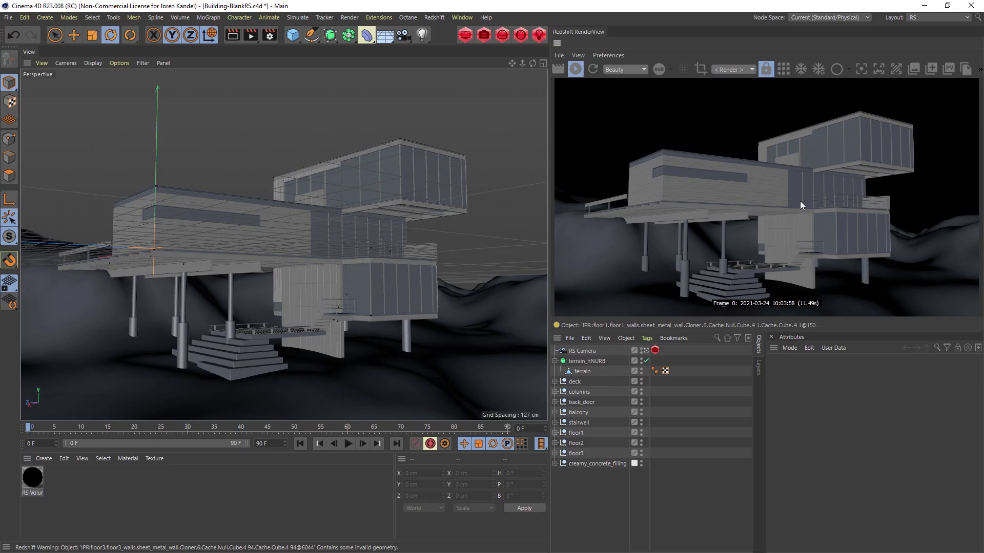
- Add a Redshift Dome Light to light the house render
click(537, 33)
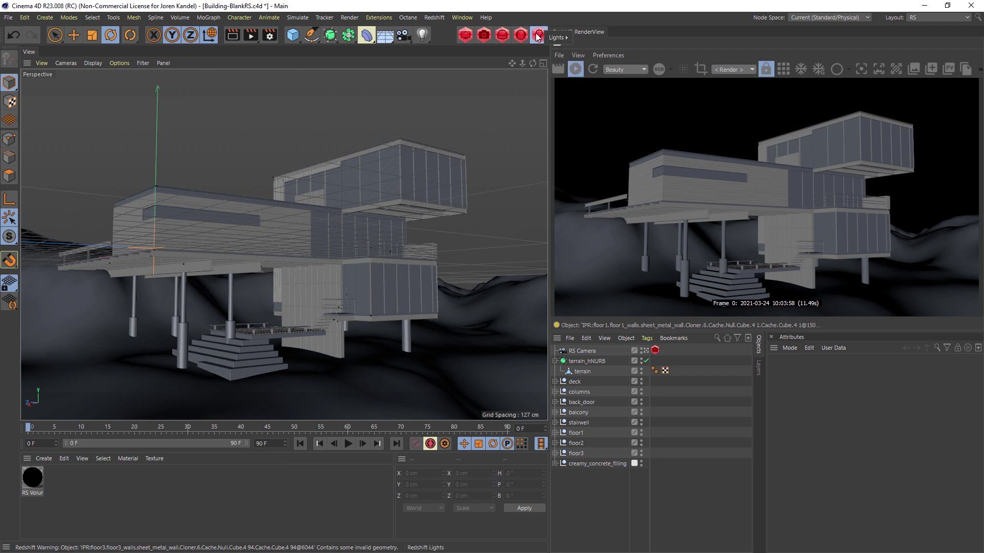
mouse_move(555, 39)
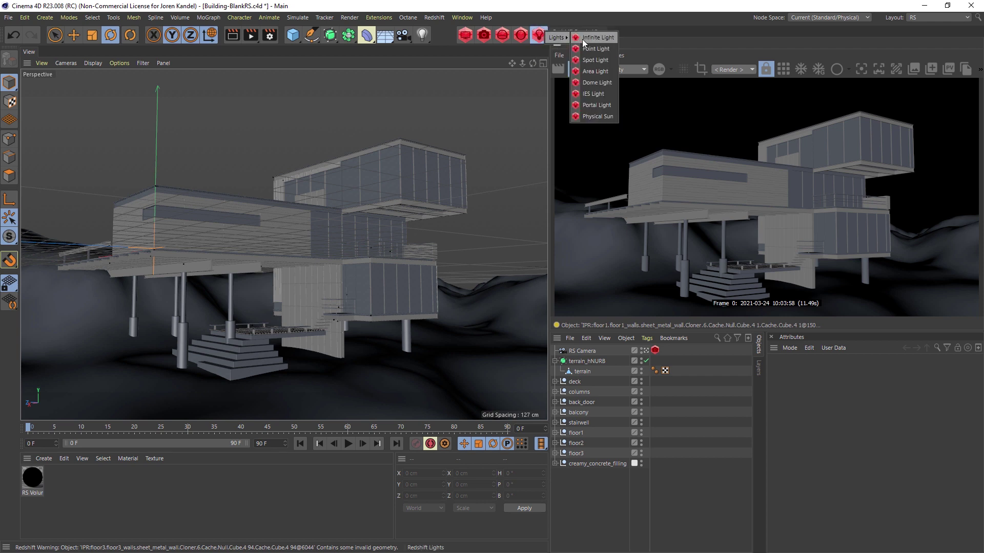
click(594, 82)
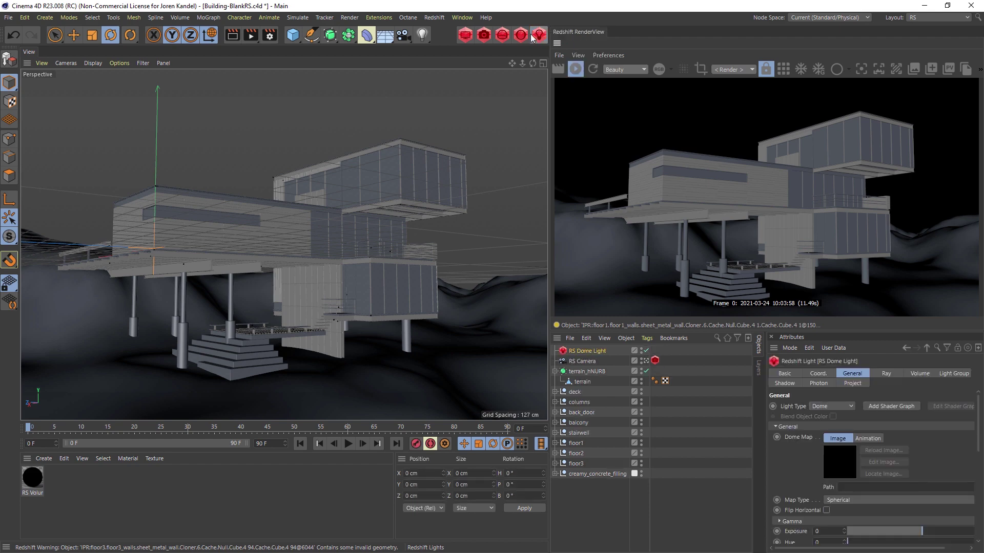
- Add a Redshift Environment object from the Redshift Objects menu
click(456, 17)
mouse_move(435, 19)
mouse_move(454, 34)
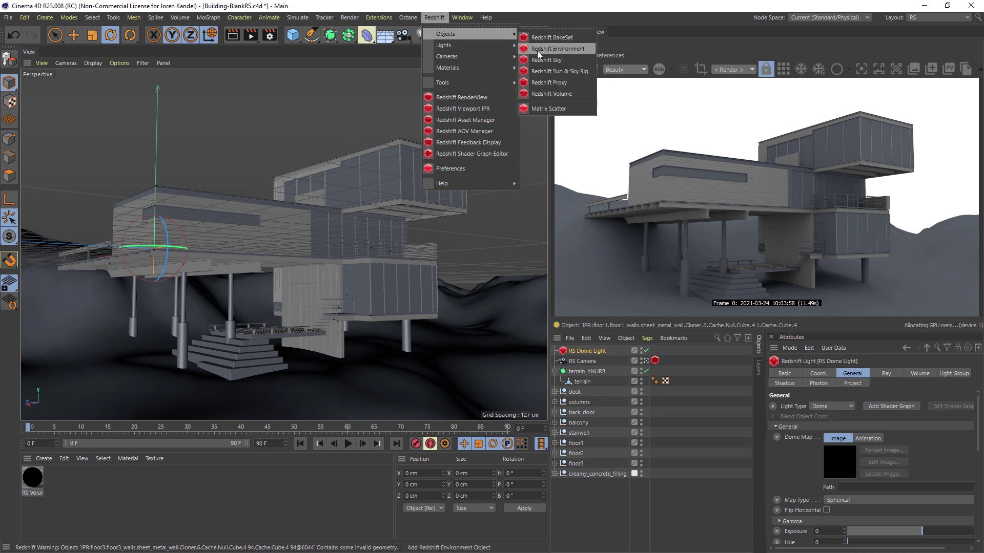
click(555, 48)
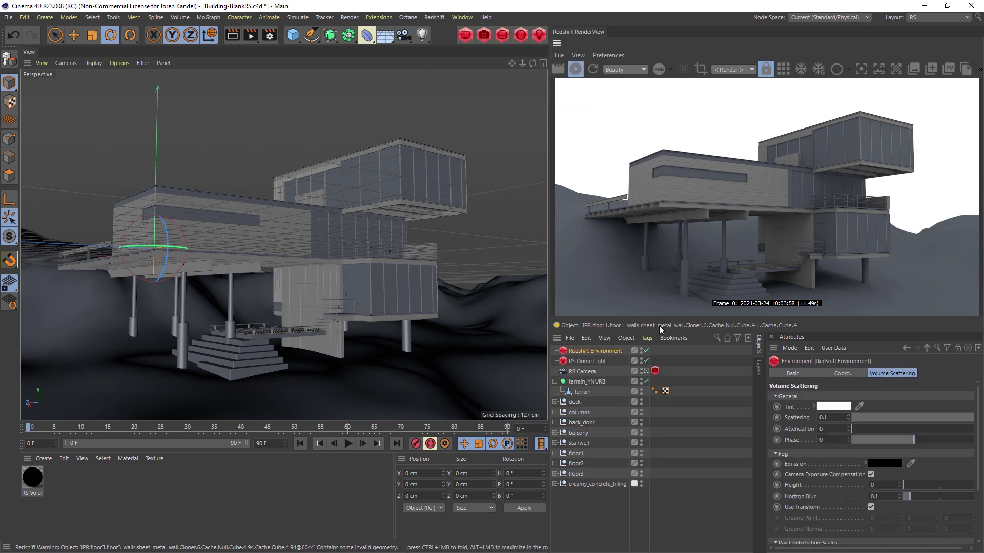
- Set the RS Dome Light's volume Contribution Scale to 0.006
click(588, 361)
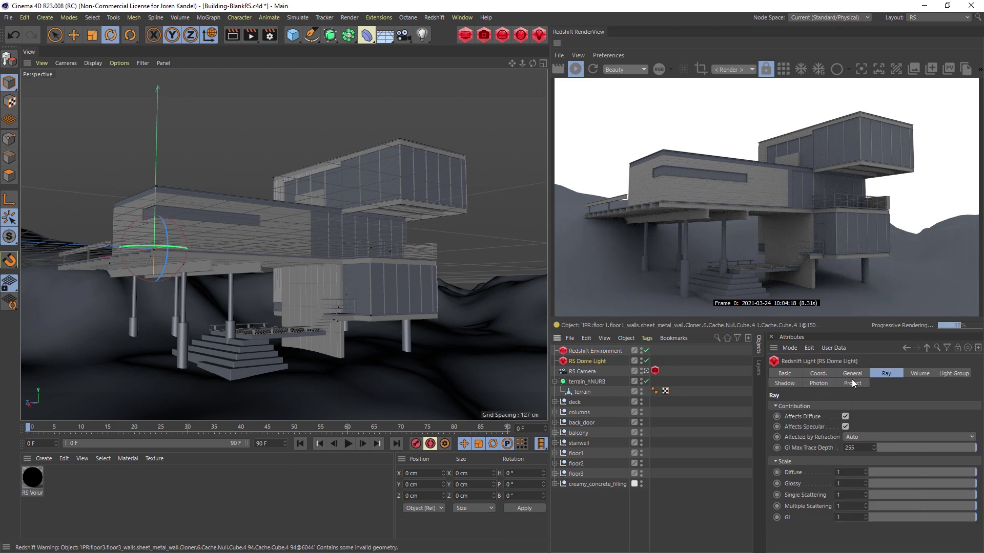
click(920, 375)
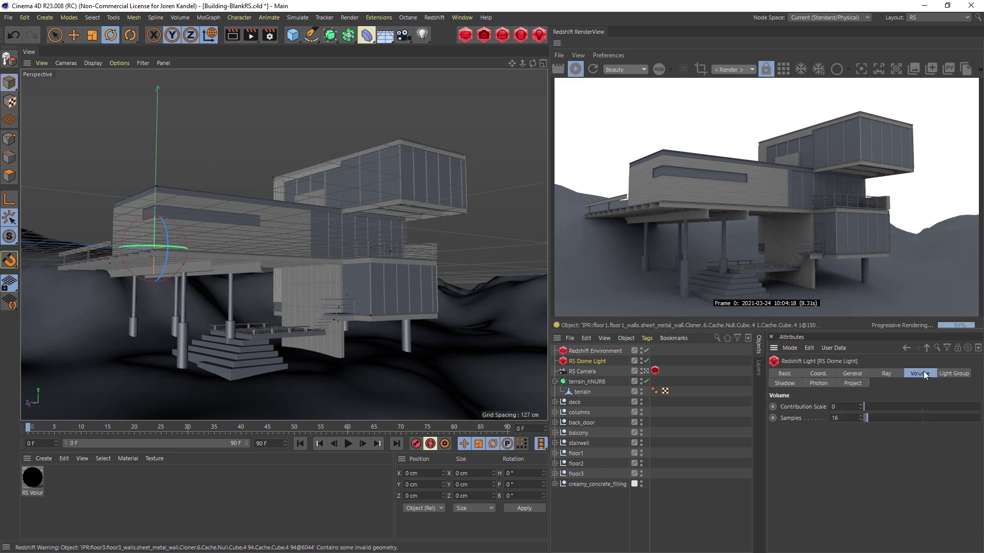
click(866, 404)
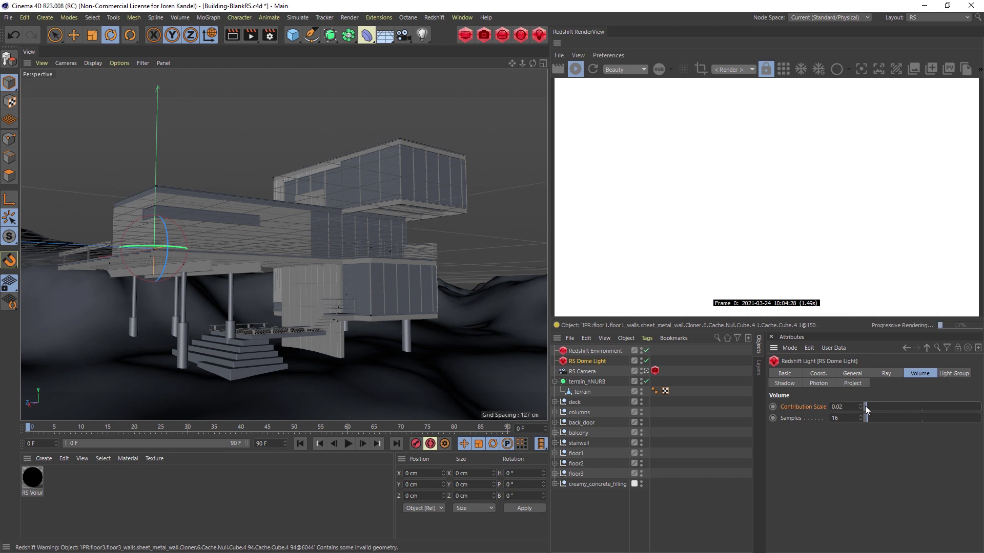
click(865, 407)
click(865, 407)
click(851, 408)
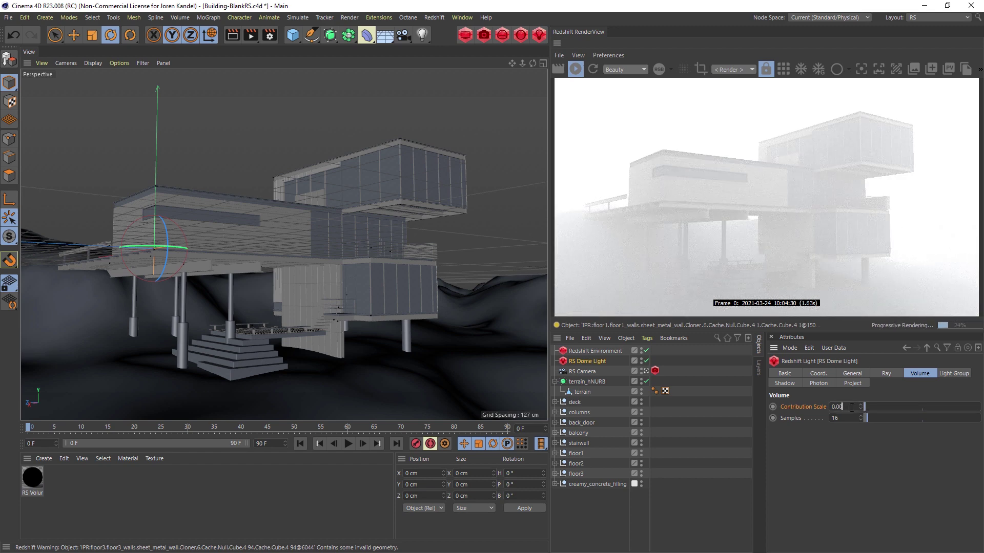
text(6)
key(Return)
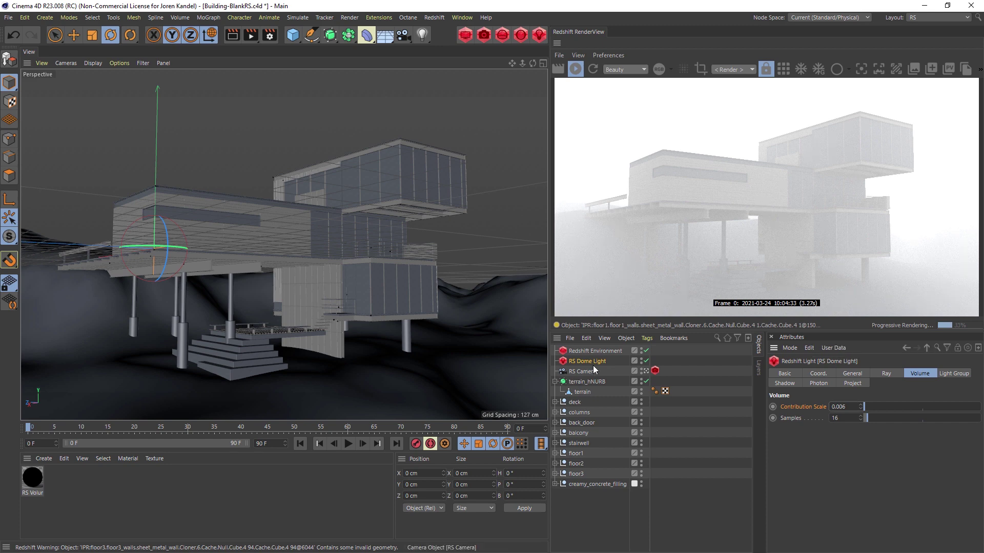
click(898, 373)
- Shift the dome light colour's hue to 45°
click(864, 373)
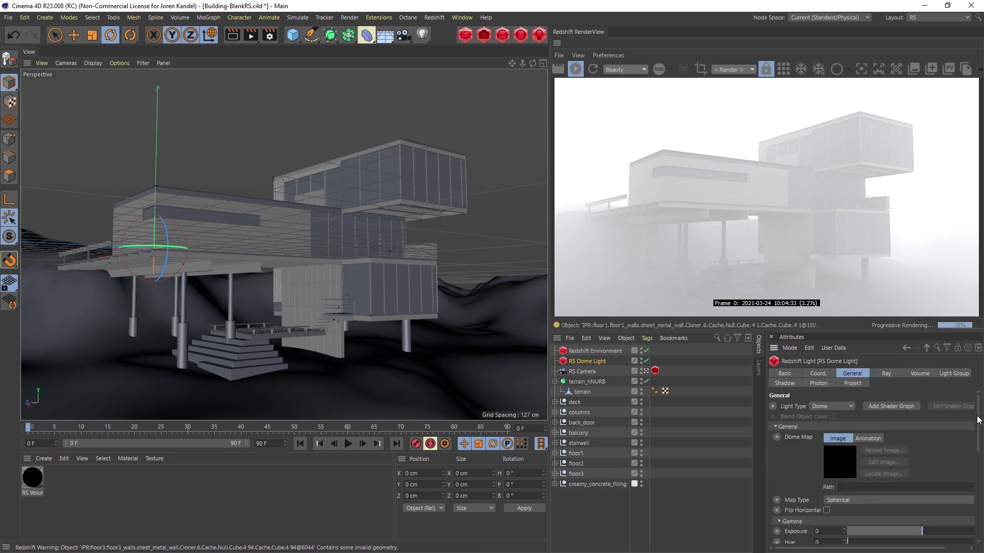
scroll(978, 420, down, 5)
click(816, 487)
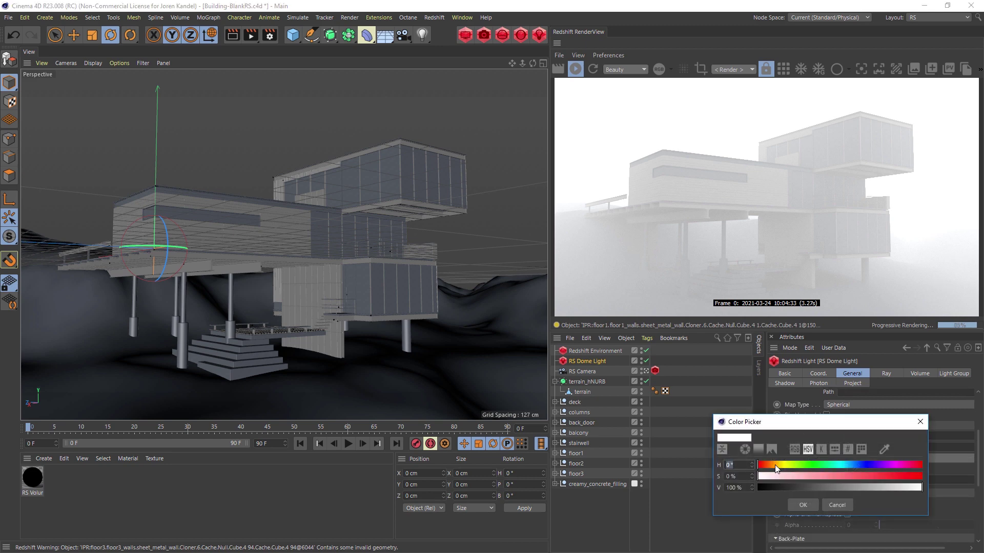
drag(775, 465, 776, 470)
click(810, 507)
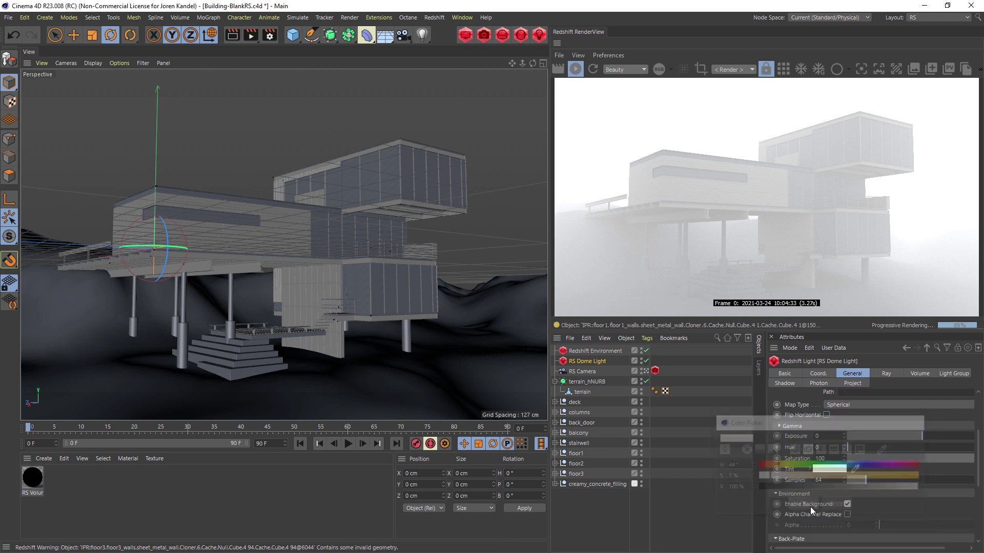
- Set the Redshift Environment's fog Phase to -0.346
click(587, 351)
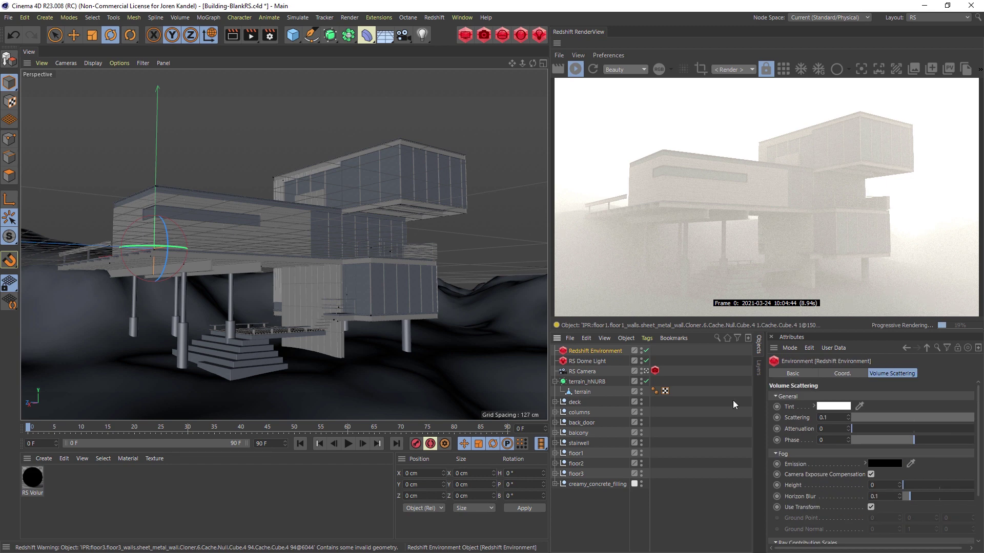
click(789, 429)
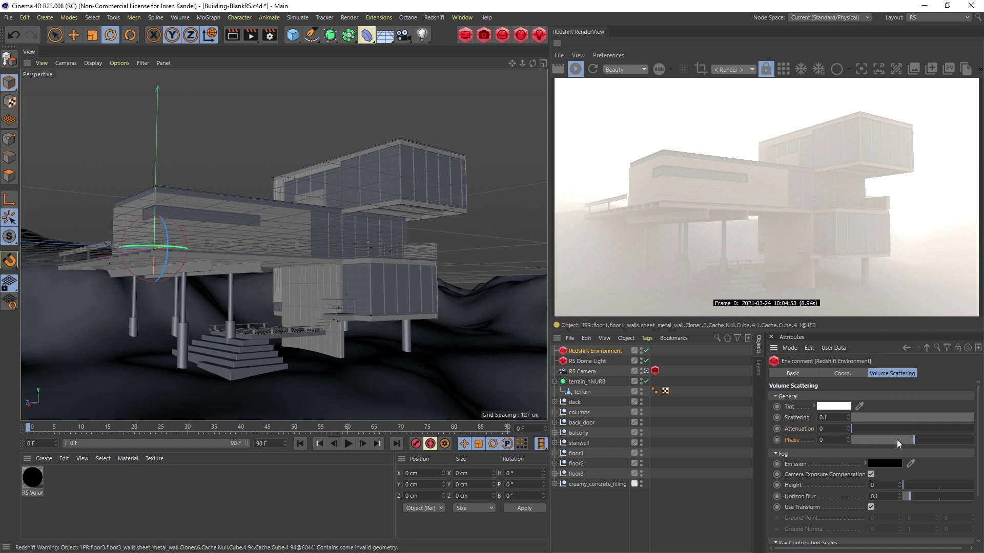
drag(897, 439, 871, 438)
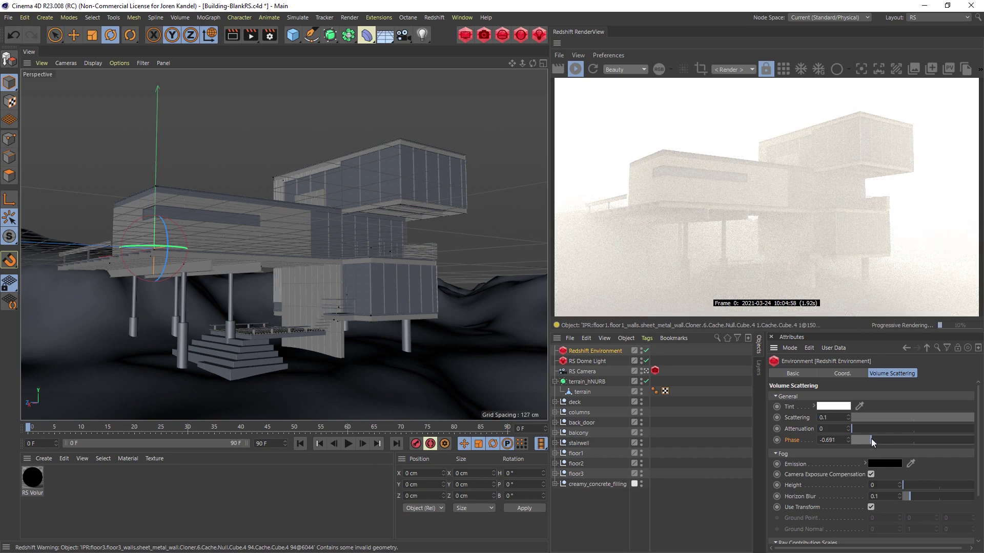
click(932, 440)
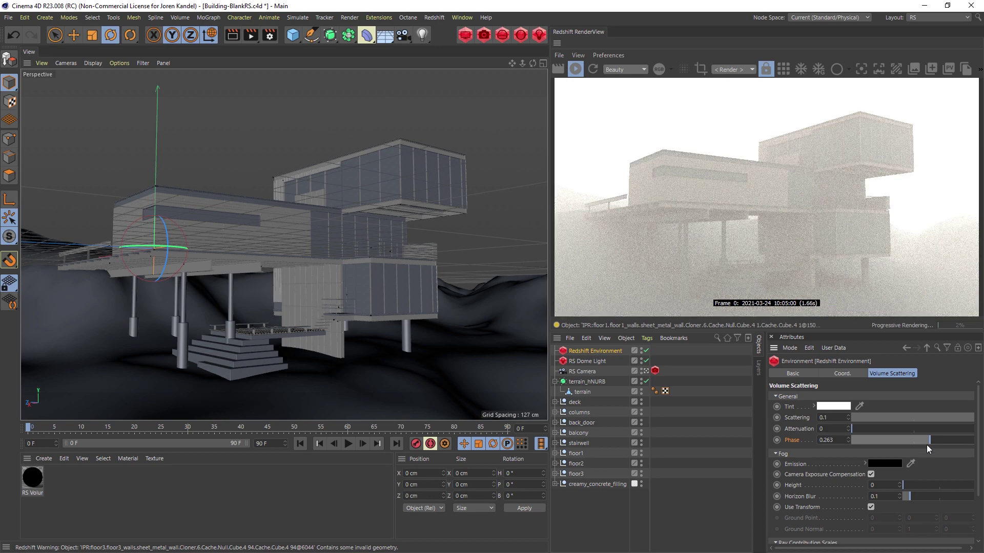
click(892, 440)
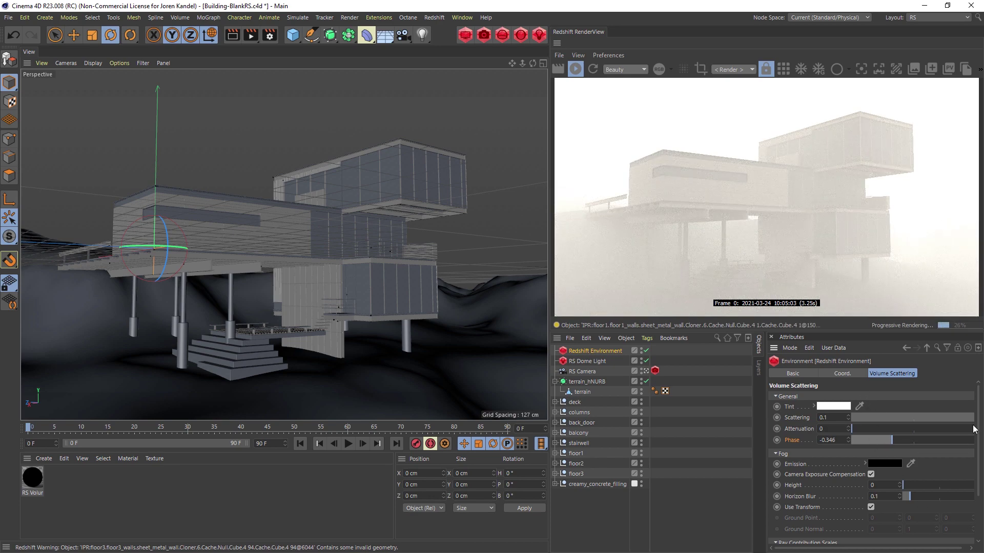
scroll(974, 429, down, 3)
scroll(974, 430, up, 3)
- Create an RS Volume material and apply it to the Redshift Environment
click(39, 460)
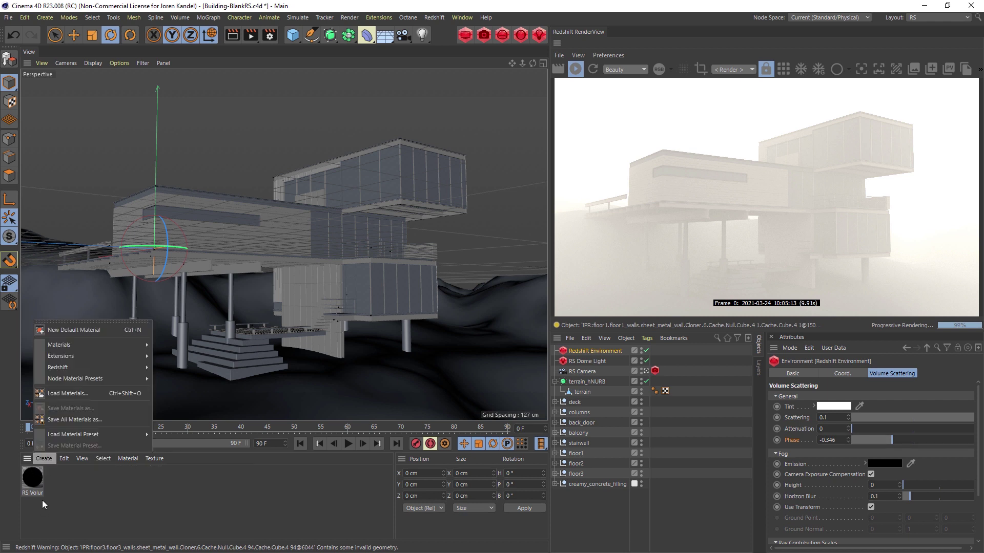
mouse_move(71, 369)
mouse_move(164, 369)
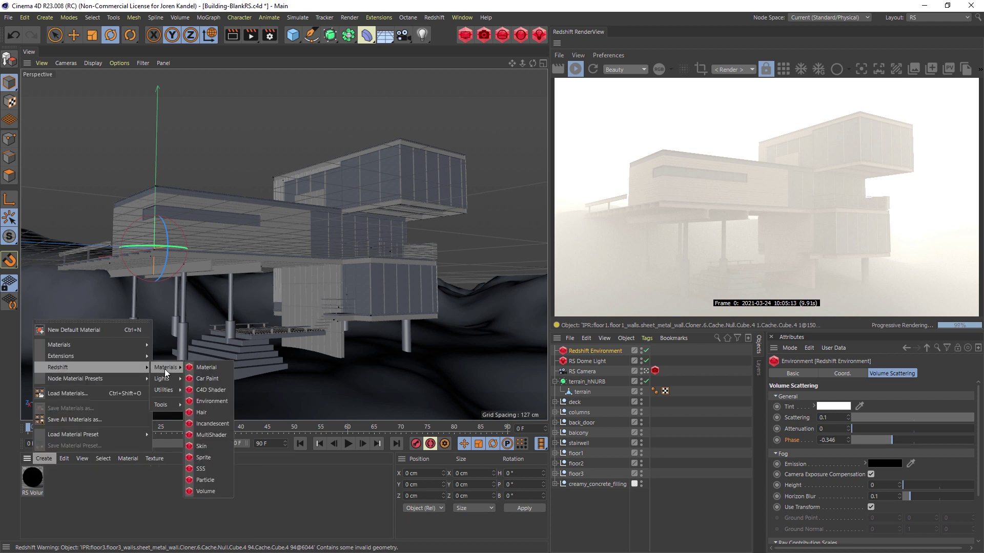
click(211, 491)
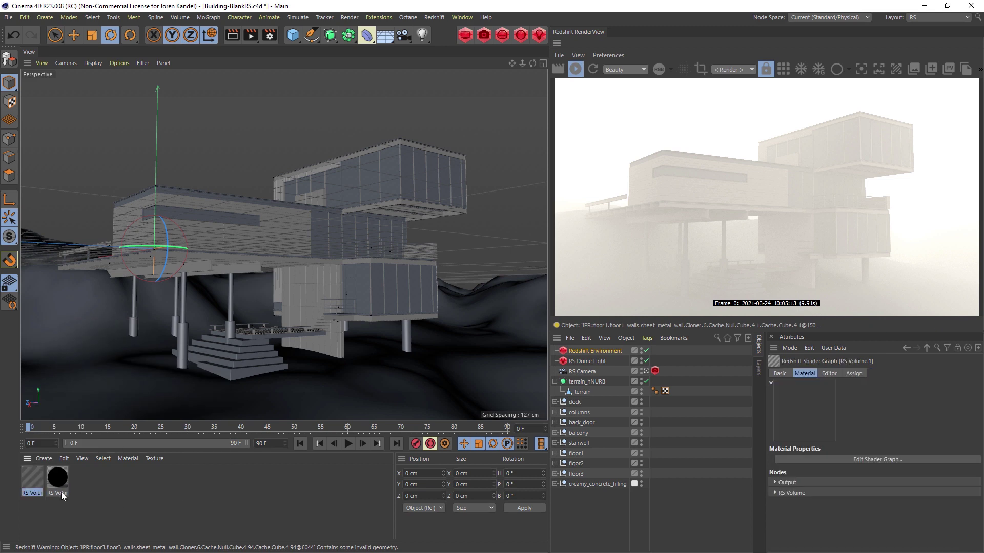
drag(42, 478, 598, 349)
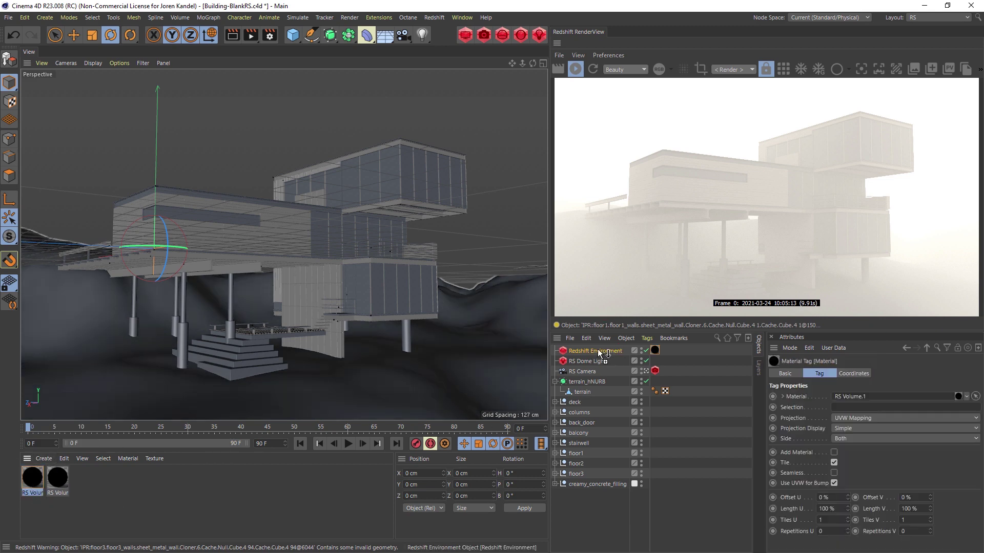
double_click(32, 480)
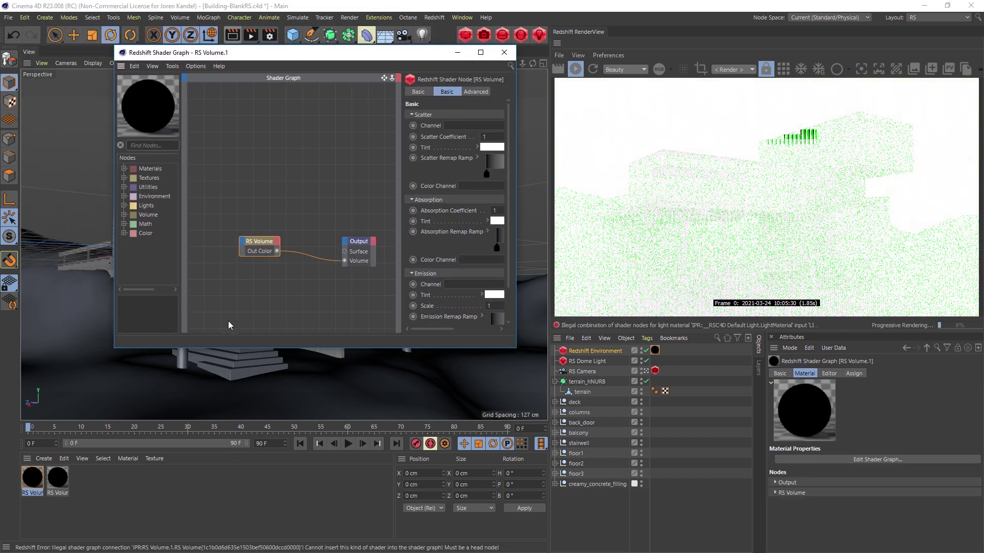
- Delete the RS Volume node from the RS Volume.1 shader graph
click(261, 252)
click(261, 251)
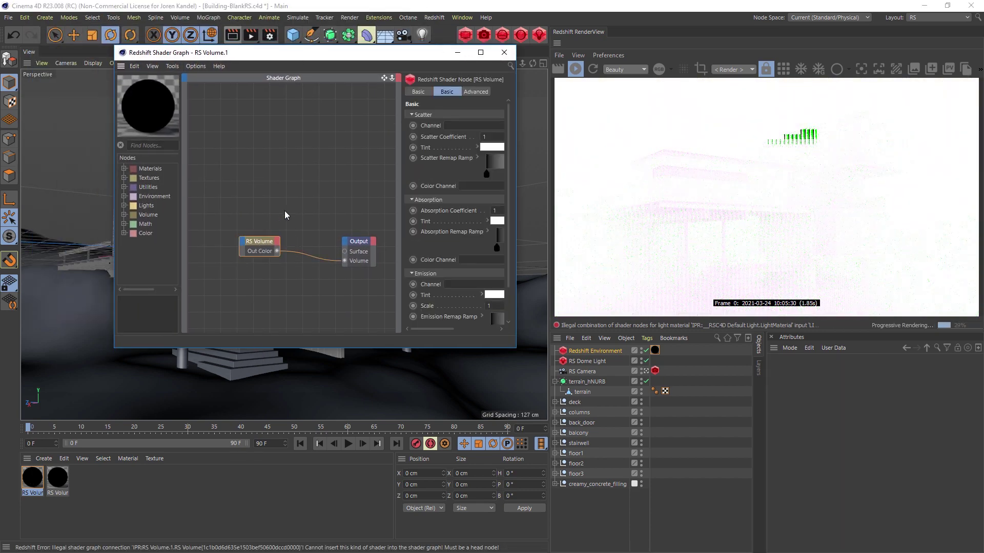
key(Delete)
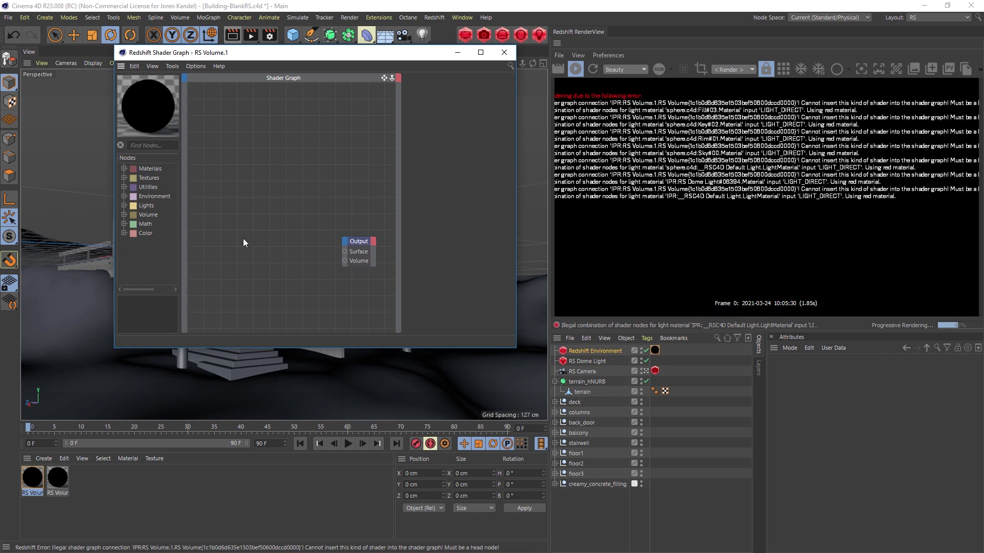
- Search for 'noise' and add an RS Noise node to the graph
click(157, 144)
text(noise)
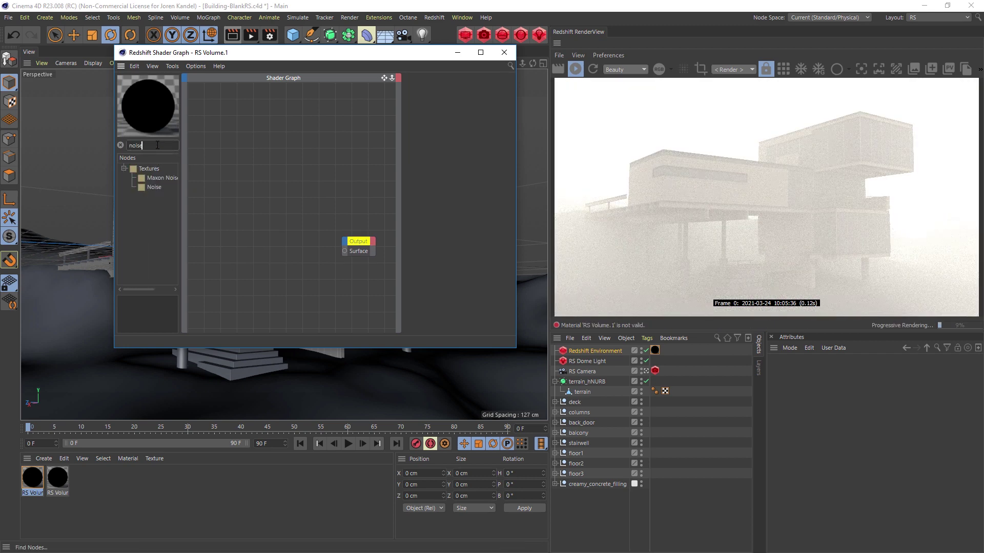
drag(152, 191, 339, 245)
- Connect RS Noise to the Output's Volume input and set its type to Turbulence
click(345, 245)
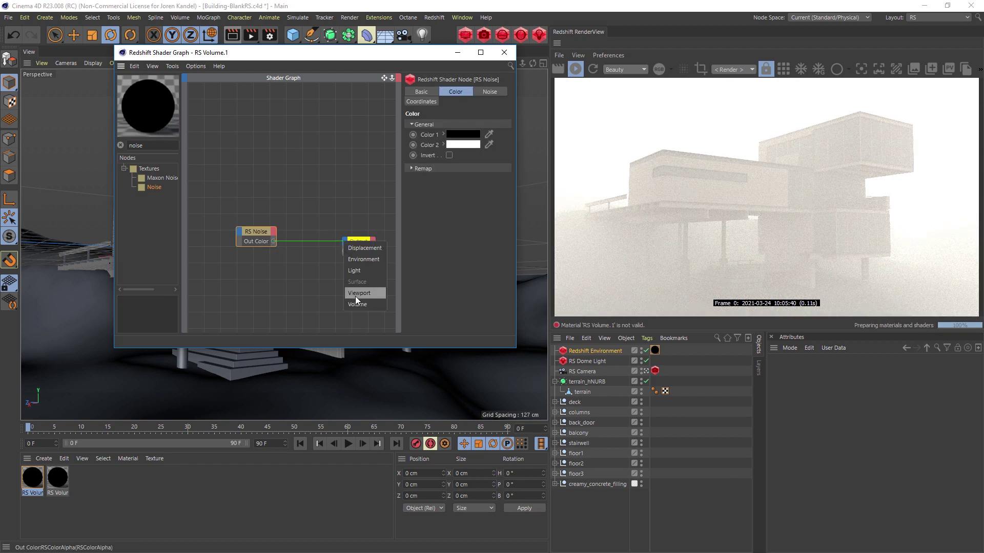
click(357, 304)
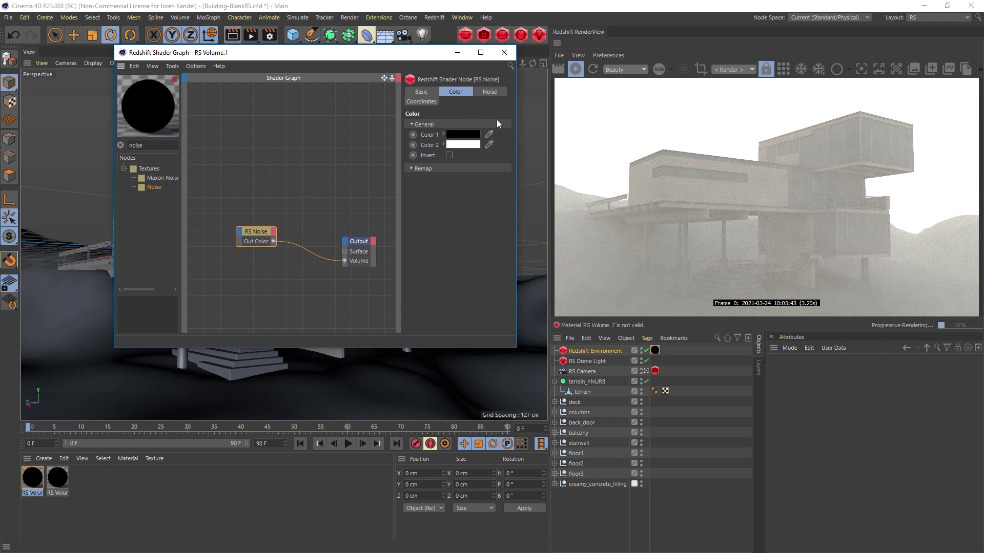
click(488, 93)
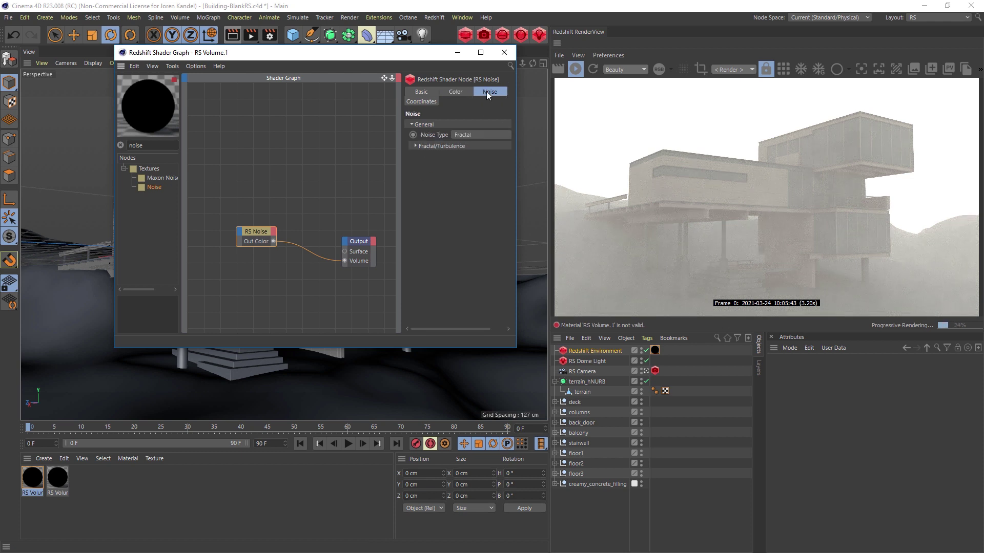
click(466, 135)
click(471, 154)
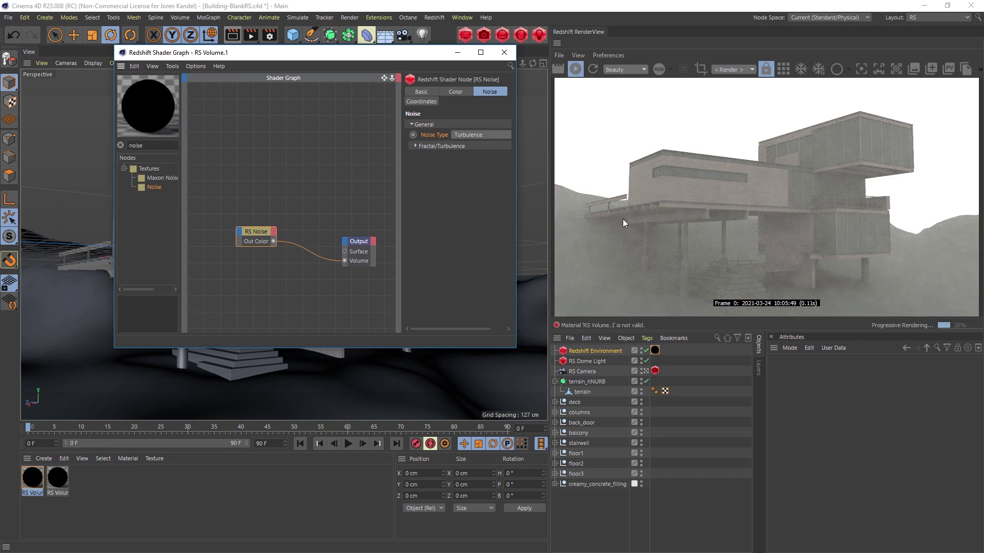
- Set the noise's Fractal/Turbulence Frequency Scale to 5
click(431, 147)
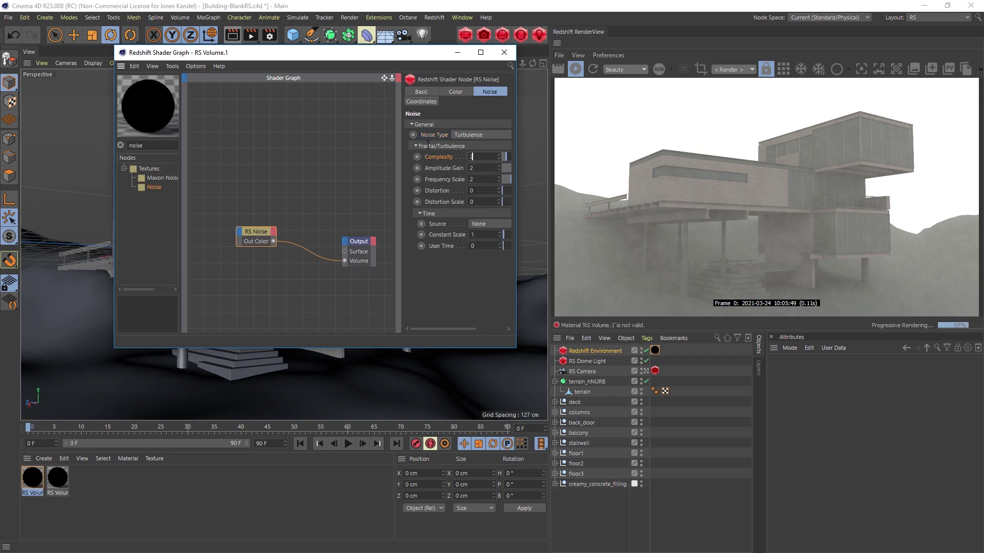
key(Tab)
text(5)
key(Return)
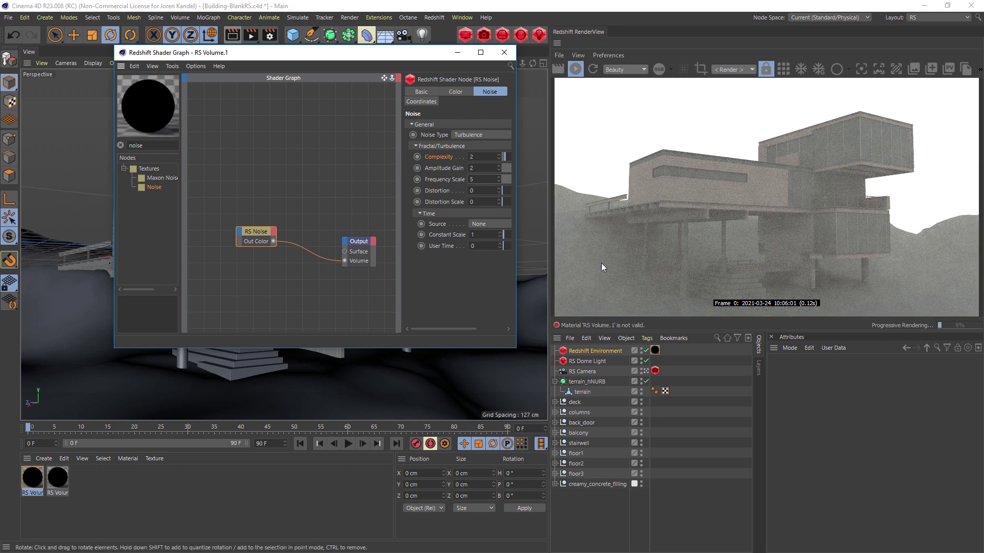
click(425, 102)
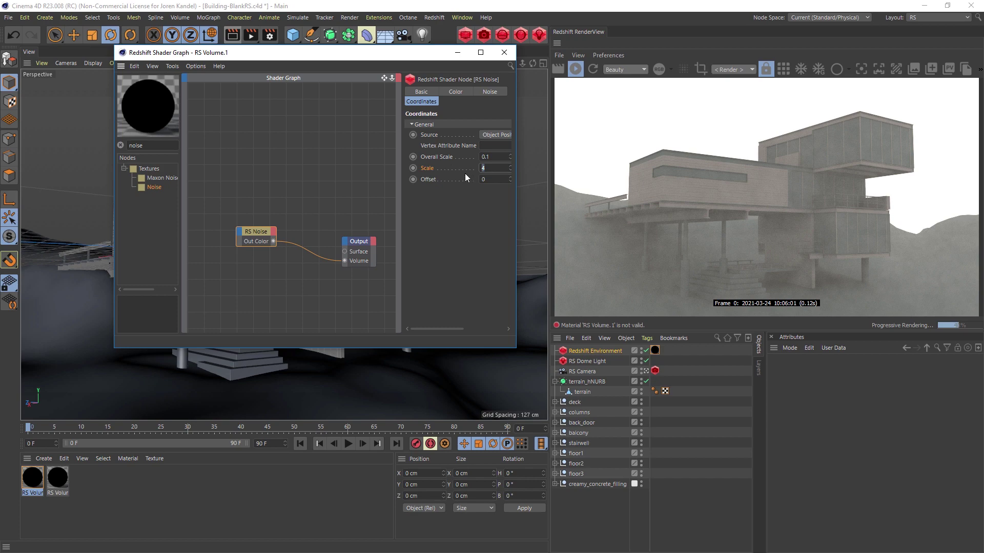
- Set the RS Noise Overall Scale to 0.3
key(Return)
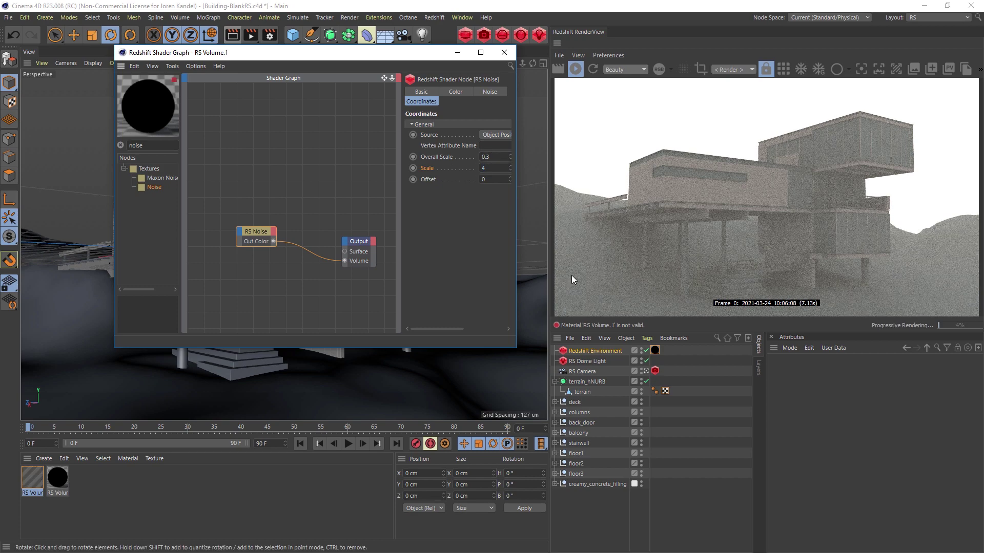
click(264, 301)
click(257, 239)
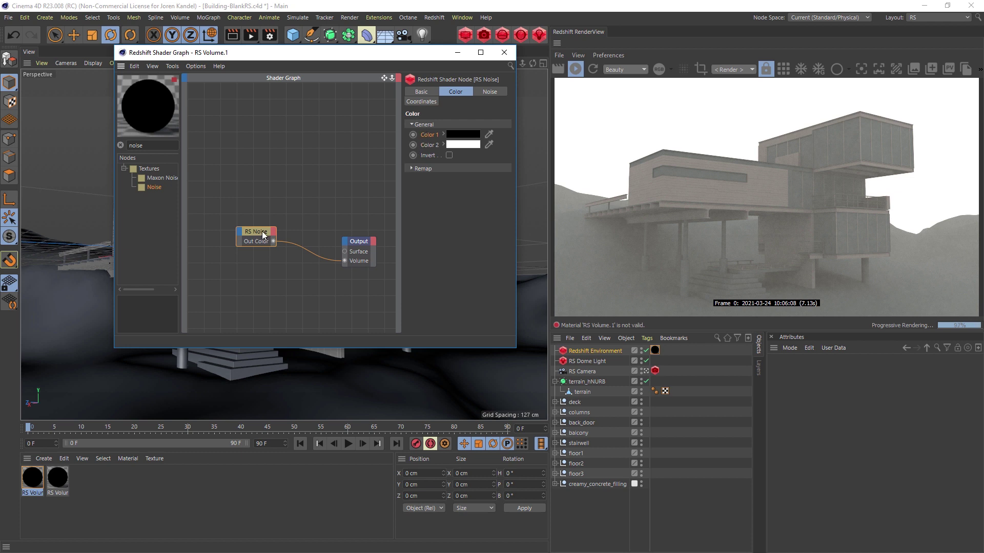
- Make RS Noise's Color 1 a light grey at 59% value
click(462, 133)
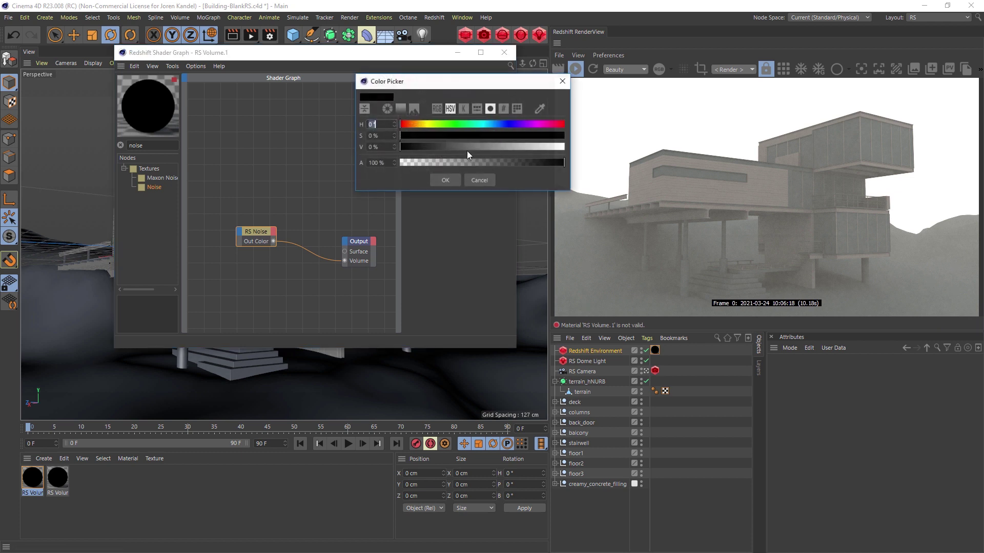
click(460, 147)
click(499, 147)
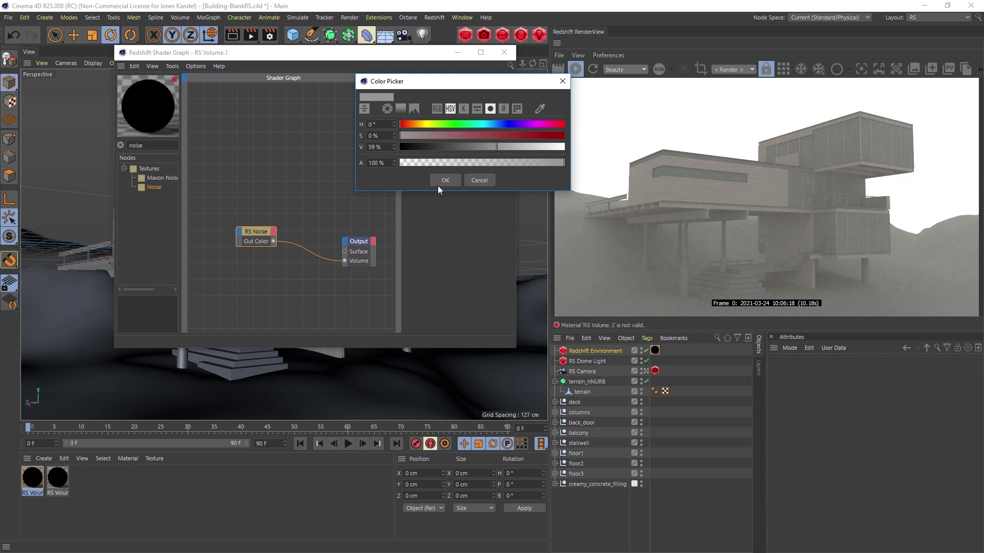
click(443, 181)
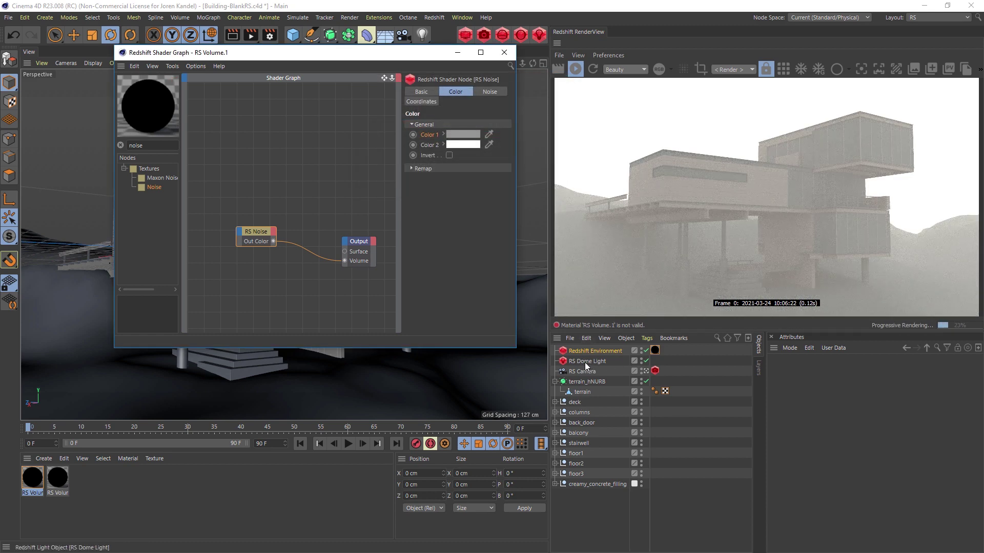
click(612, 361)
- Set the RS Dome Light exposure to 0.5 and check its volume Contribution Scale reads 0.01
drag(980, 421, 956, 453)
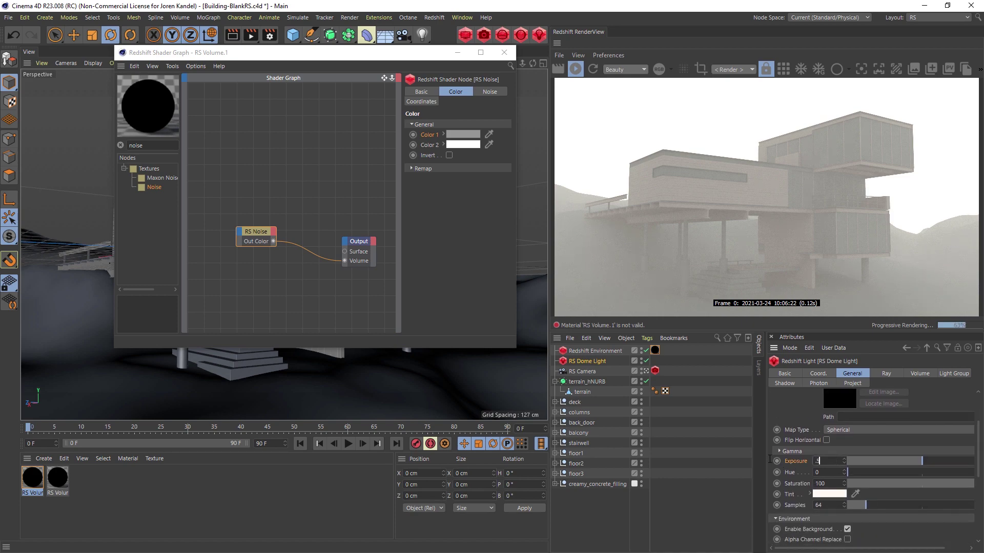
key(Return)
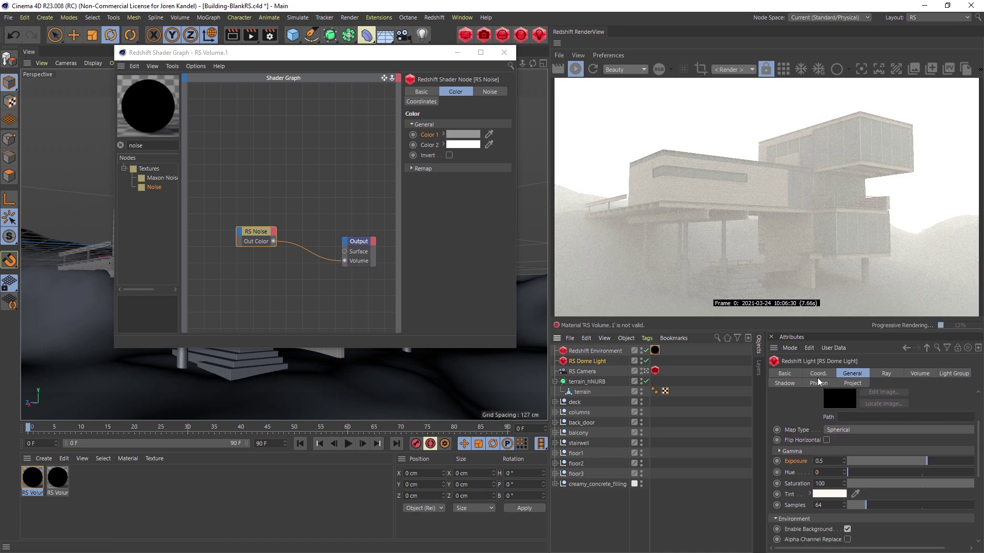
click(916, 374)
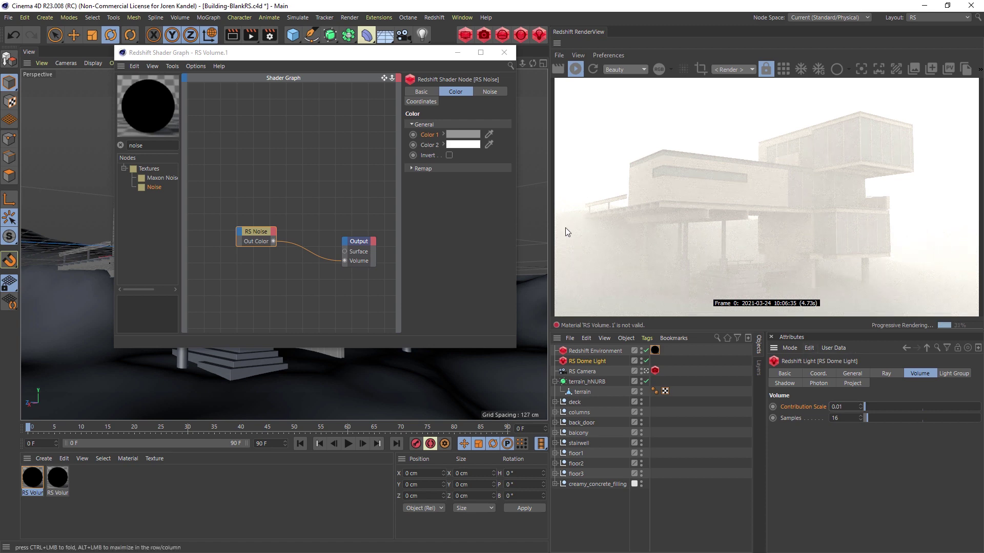
click(474, 135)
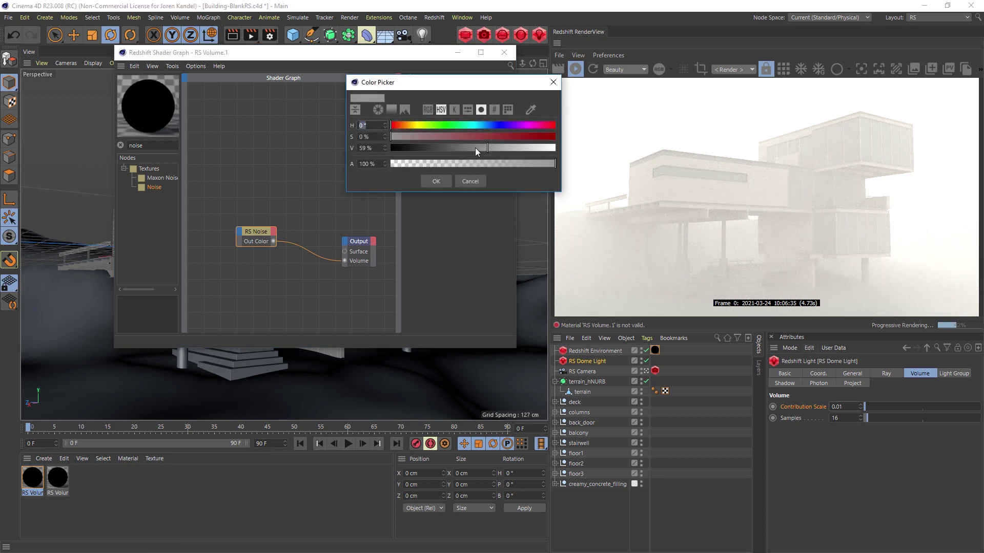
- Darken RS Noise Color 1 to 36% brightness, then further to near-black
drag(476, 150, 451, 183)
click(439, 184)
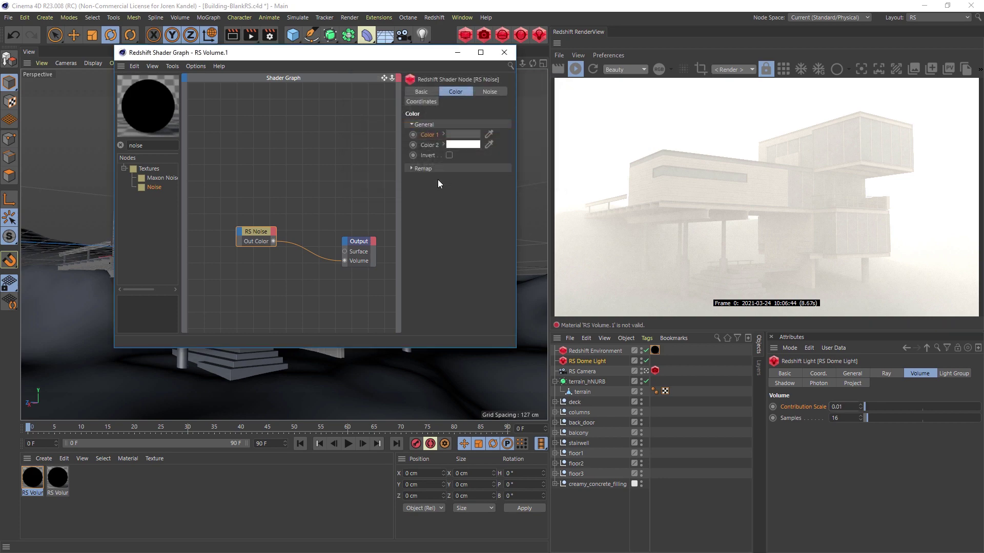
click(451, 139)
drag(445, 149, 387, 152)
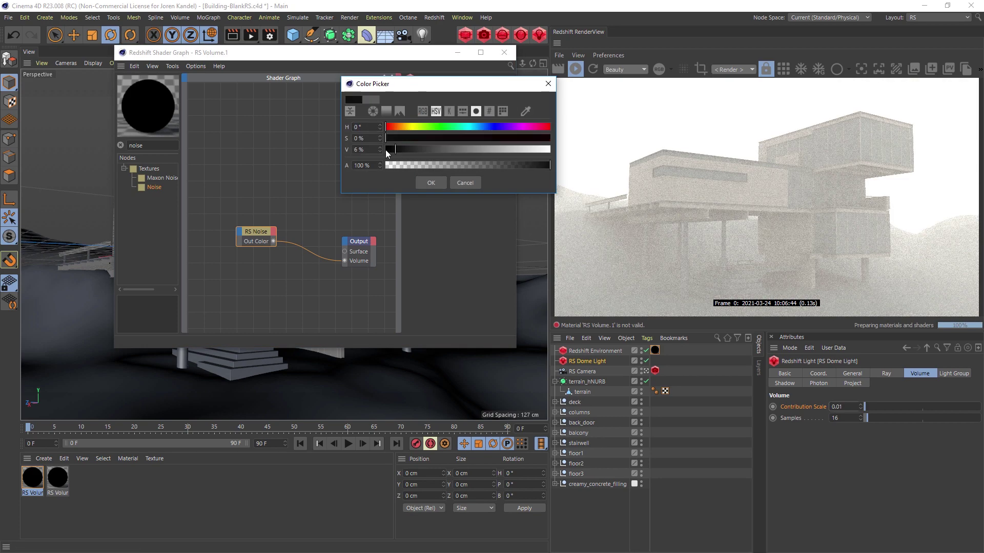
click(431, 183)
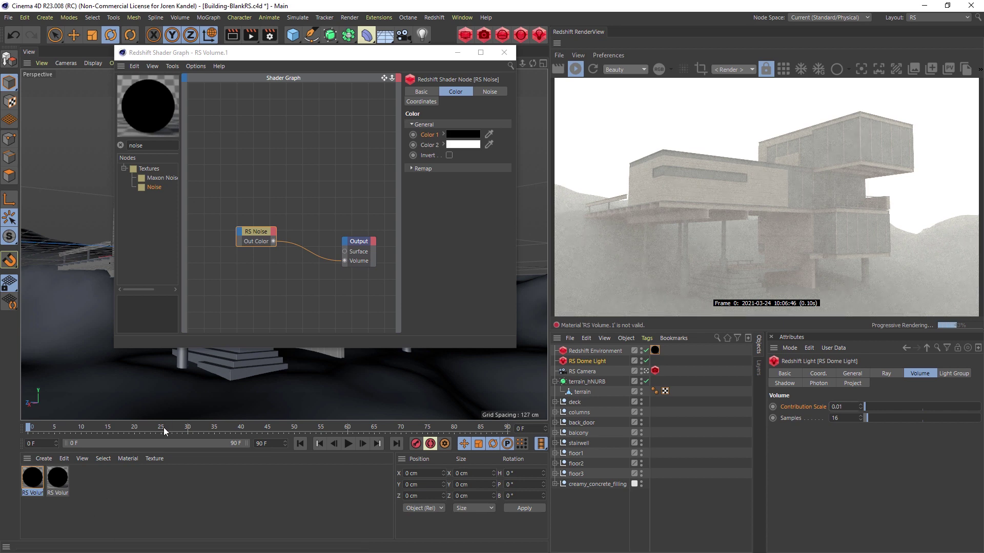
- Open the RS-NOISE renders folder and view a foggy house reference render
click(13, 543)
click(63, 543)
double_click(474, 182)
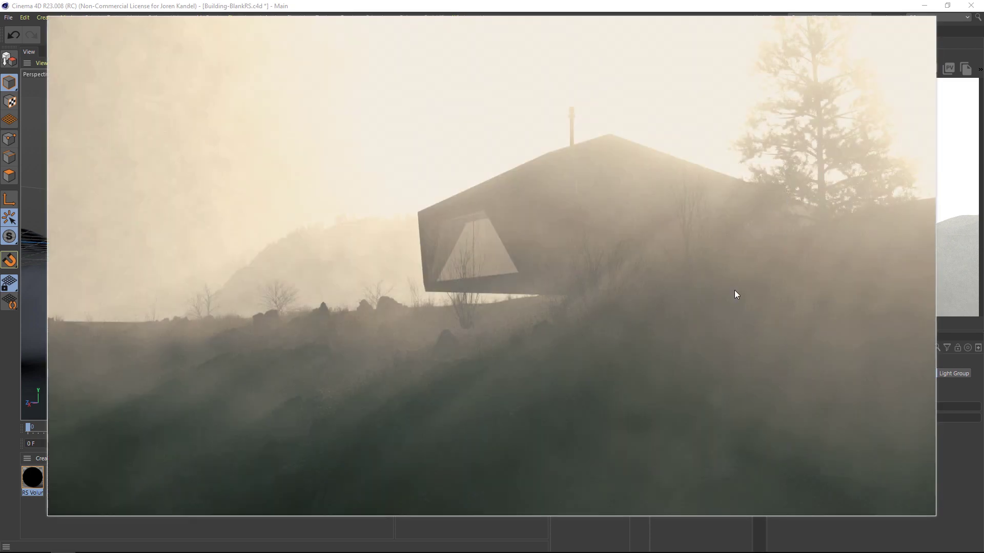
- Advance to the next reference render, where thick sepia fog nearly hides the cabin
key(Right)
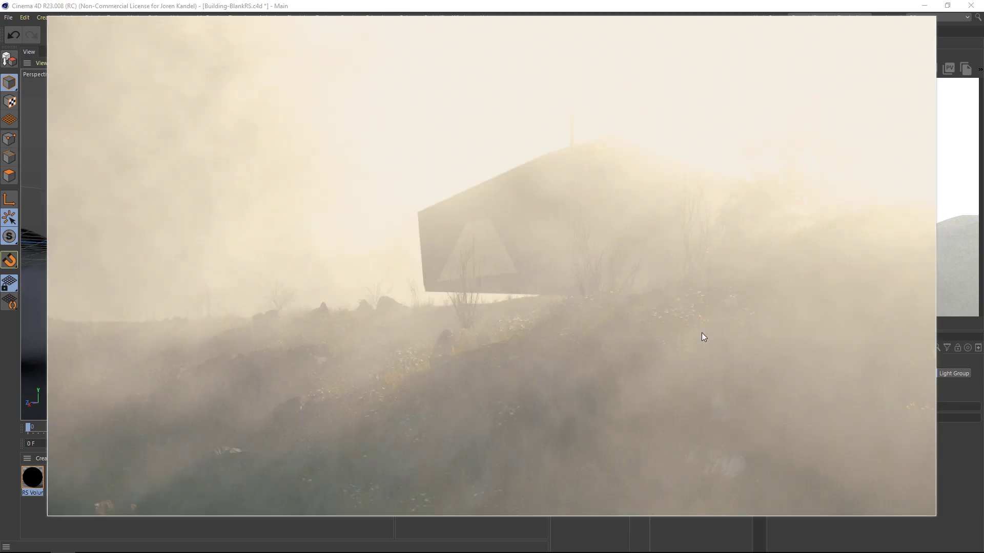